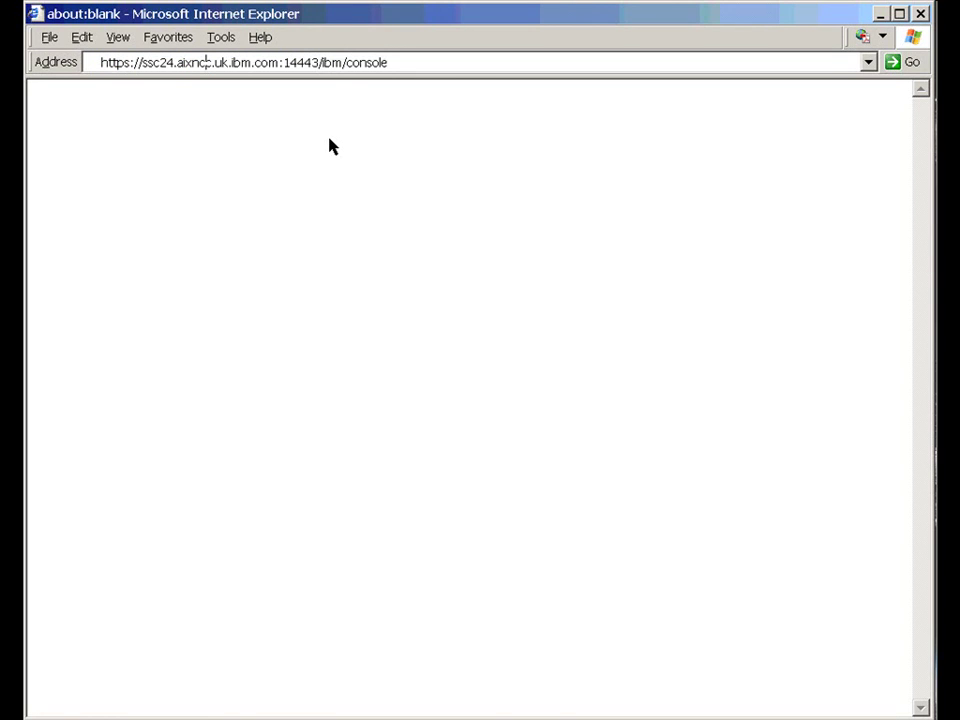
{"action": "left_click", "coordinate": [416, 62]}
{"action": "double_click", "coordinate": [416, 62]}
{"action": "key", "text": "Return"}
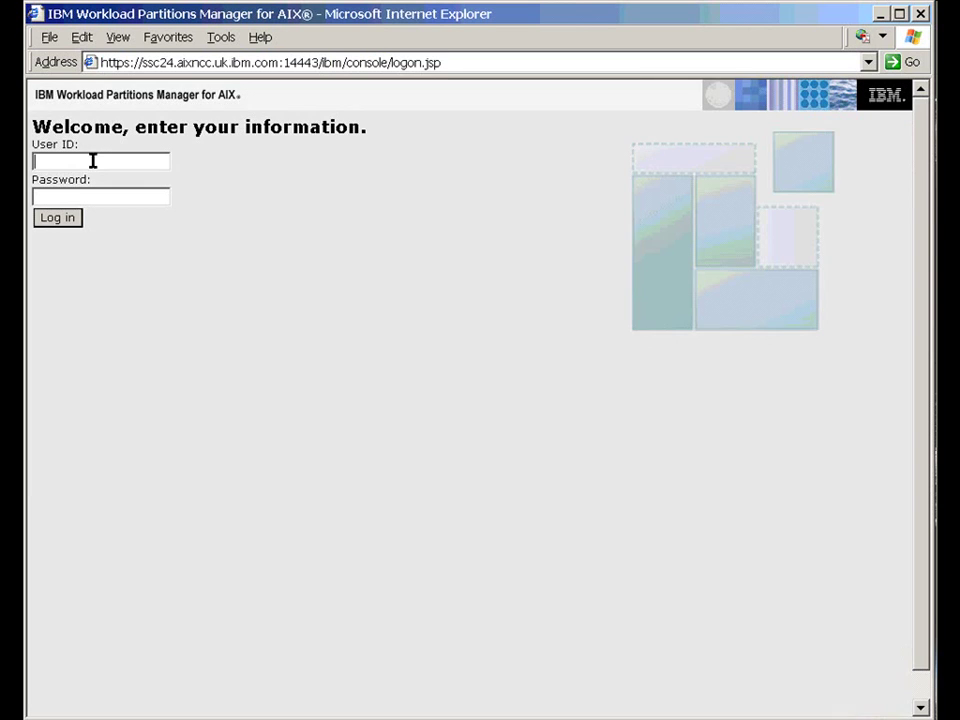
{"action": "type", "text": "nag"}
{"action": "left_click", "coordinate": [72, 197]}
{"action": "type", "text": "******"}
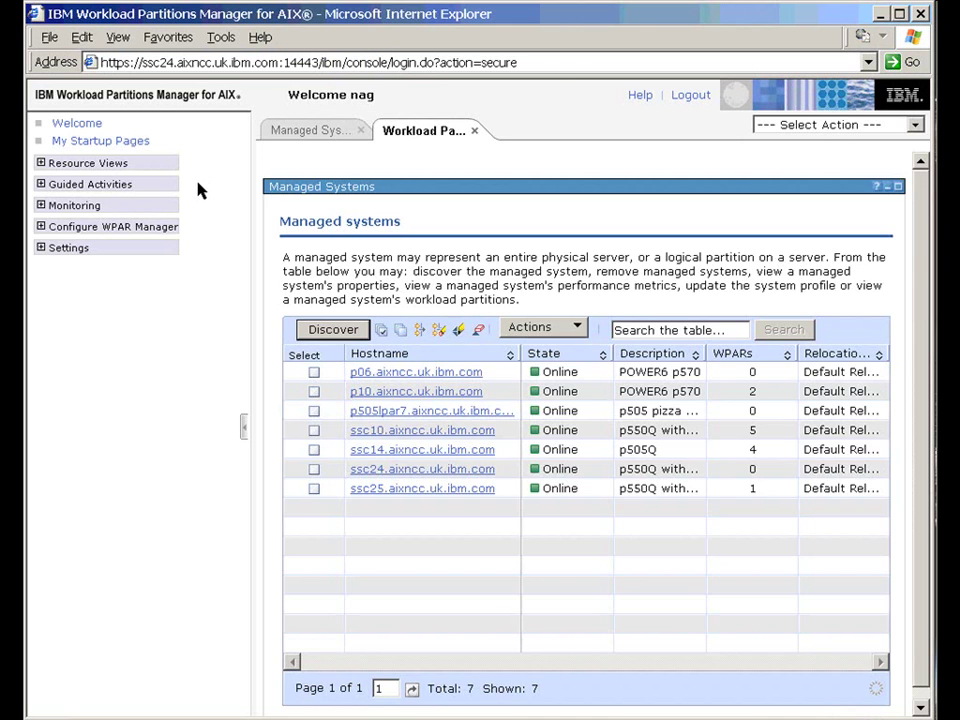
Show the console's Welcome page and narrow the navigation area to give the content more room
{"action": "left_click", "coordinate": [88, 124]}
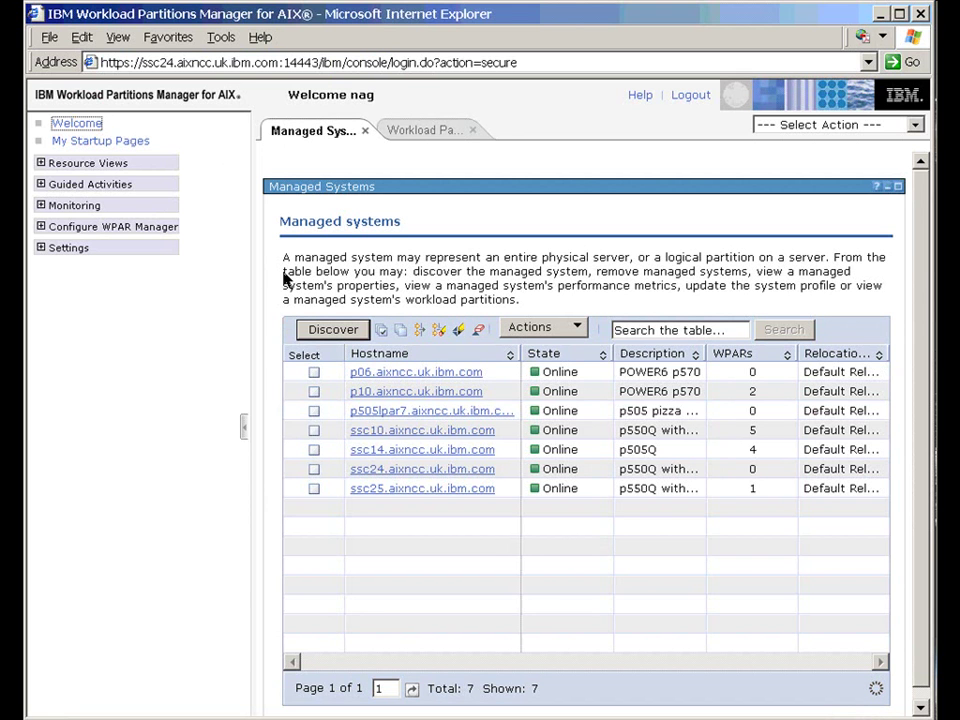
{"action": "left_click_drag", "start_coordinate": [255, 357], "coordinate": [190, 357]}
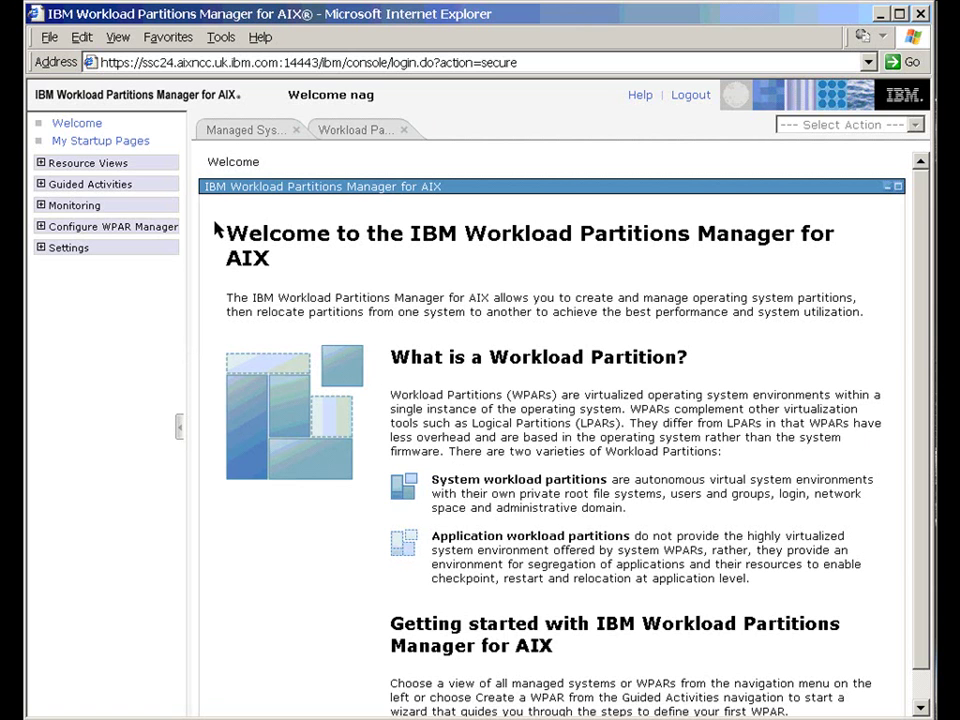
Expand the Resource Views, Guided Activities, Monitoring, Configure WPAR Manager and Settings sections of the navigation tree
{"action": "left_click", "coordinate": [41, 163]}
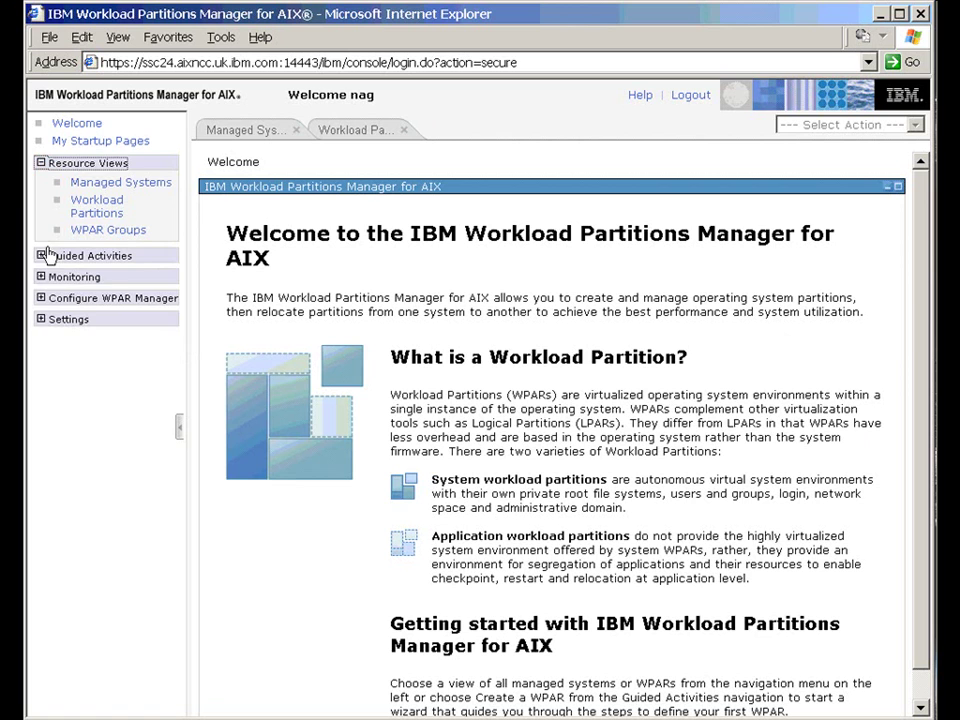
{"action": "left_click", "coordinate": [41, 256]}
{"action": "left_click", "coordinate": [41, 385]}
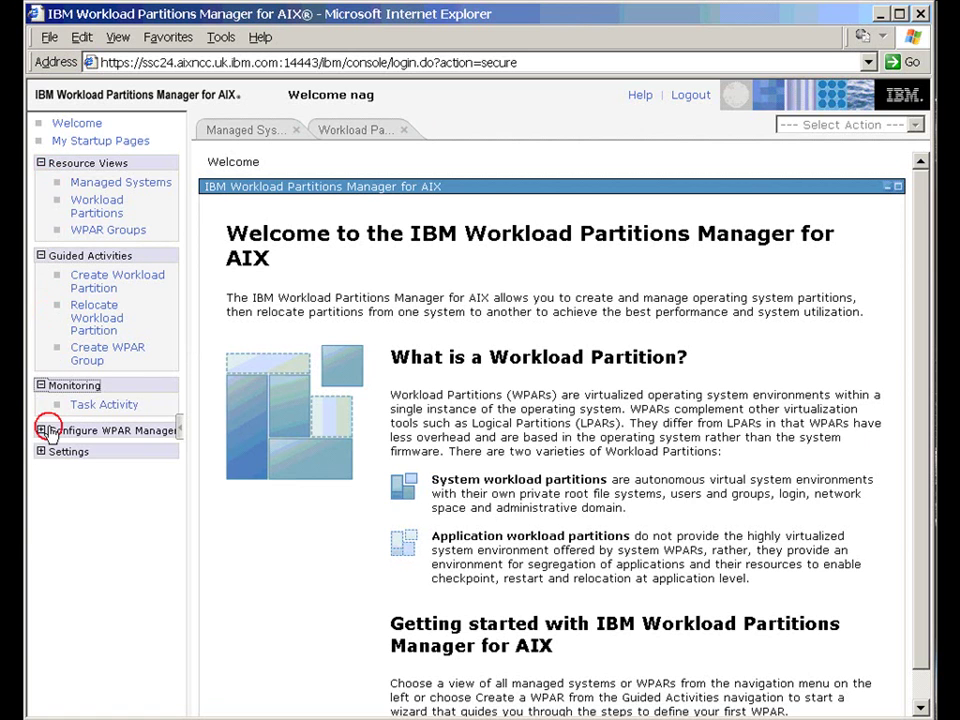
{"action": "left_click", "coordinate": [41, 431]}
{"action": "left_click", "coordinate": [41, 506]}
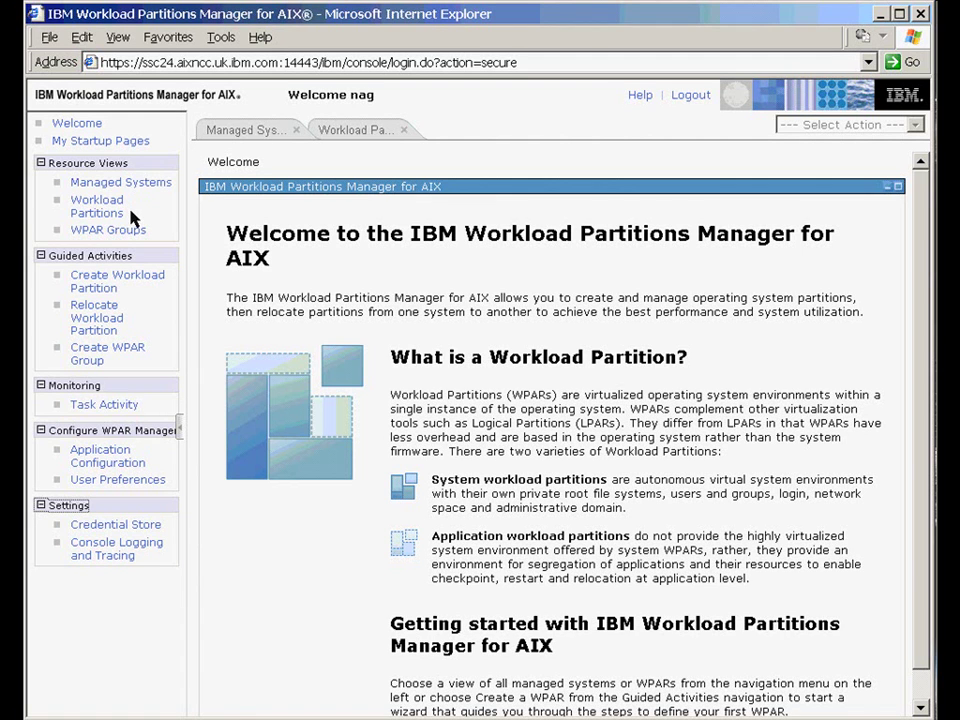
Show the managed systems list, narrowing its State column and widening Description so the full descriptions fit
{"action": "left_click", "coordinate": [244, 132]}
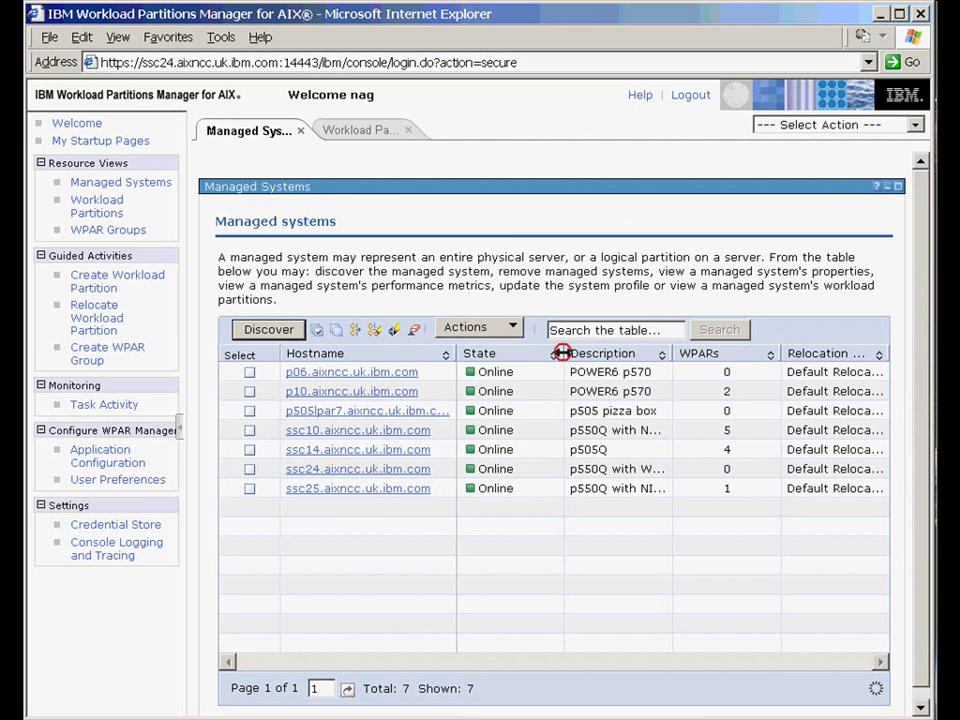
{"action": "left_click_drag", "start_coordinate": [562, 353], "coordinate": [526, 354]}
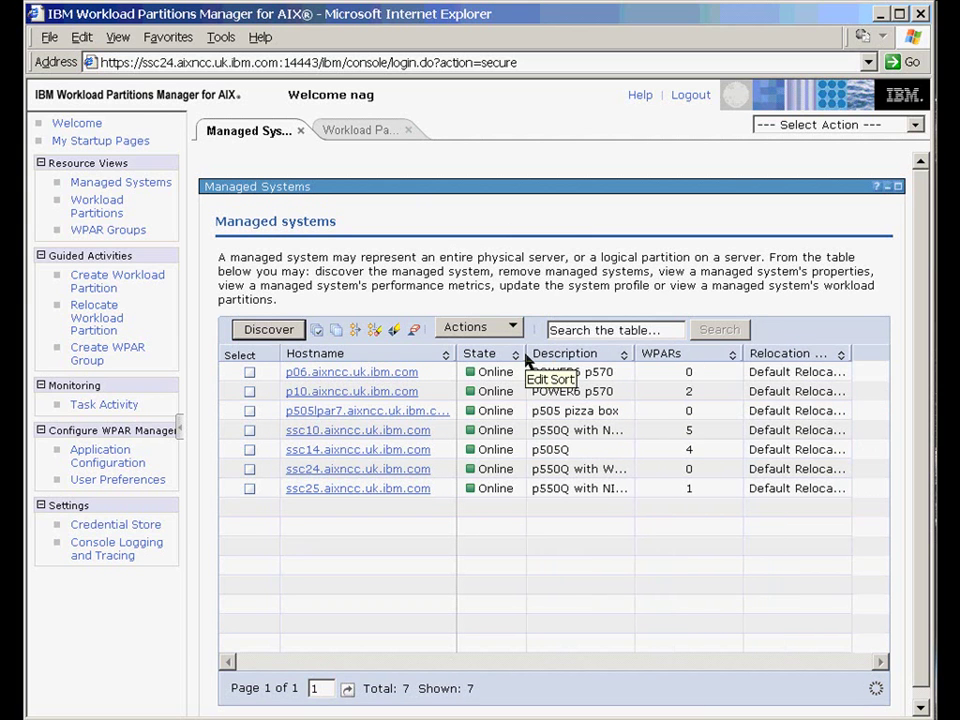
{"action": "left_click_drag", "start_coordinate": [655, 352], "coordinate": [673, 350]}
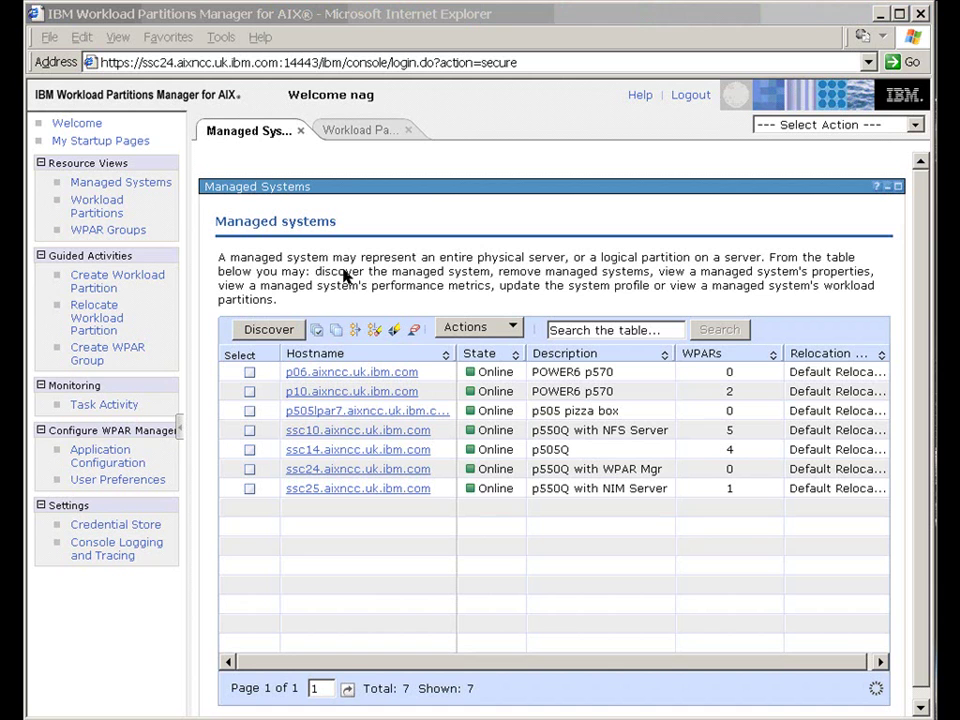
Show the workload partitions list, narrowing its Name column and widening its State column
{"action": "left_click", "coordinate": [357, 131]}
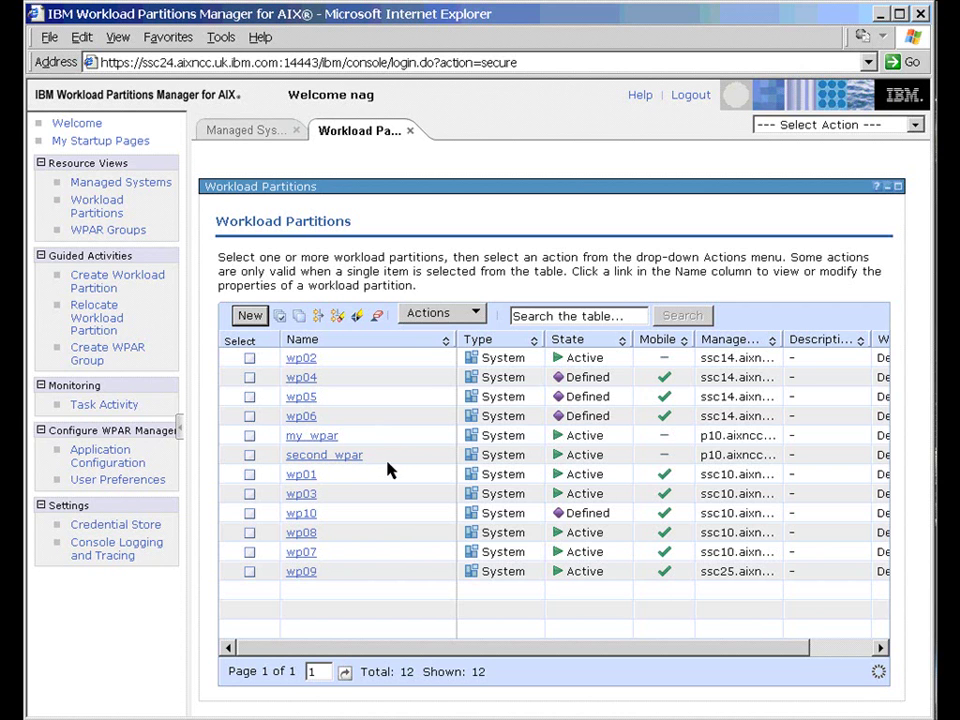
{"action": "left_click_drag", "start_coordinate": [453, 339], "coordinate": [372, 340]}
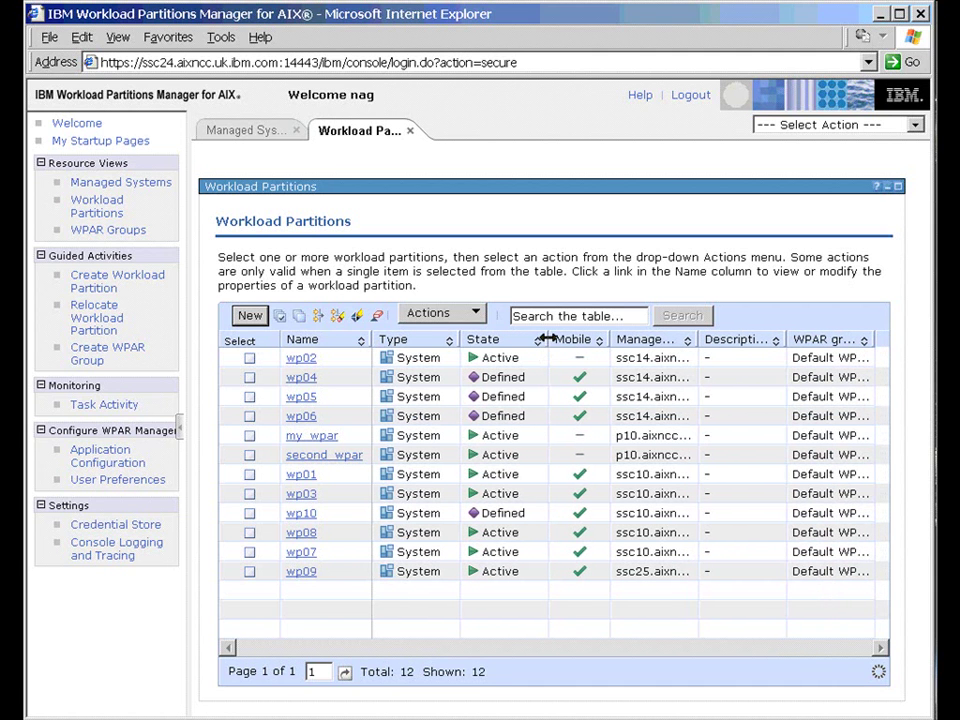
{"action": "left_click_drag", "start_coordinate": [548, 340], "coordinate": [577, 342]}
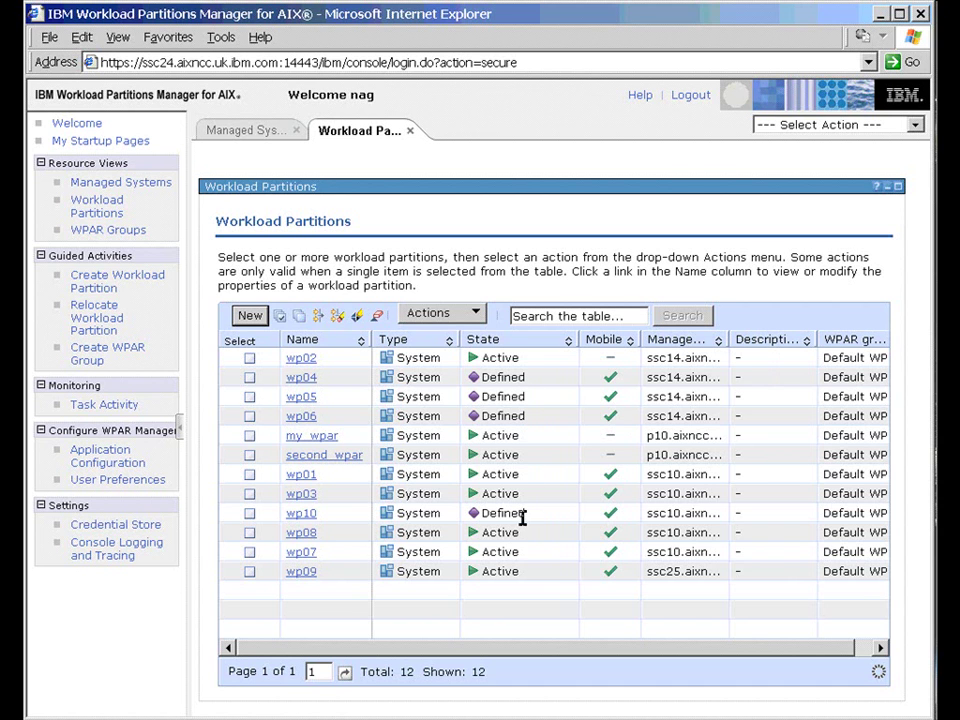
Start the workload partitions wp04, wp05, wp06 and wp10, and dismiss the resulting information message
{"action": "left_click", "coordinate": [251, 515]}
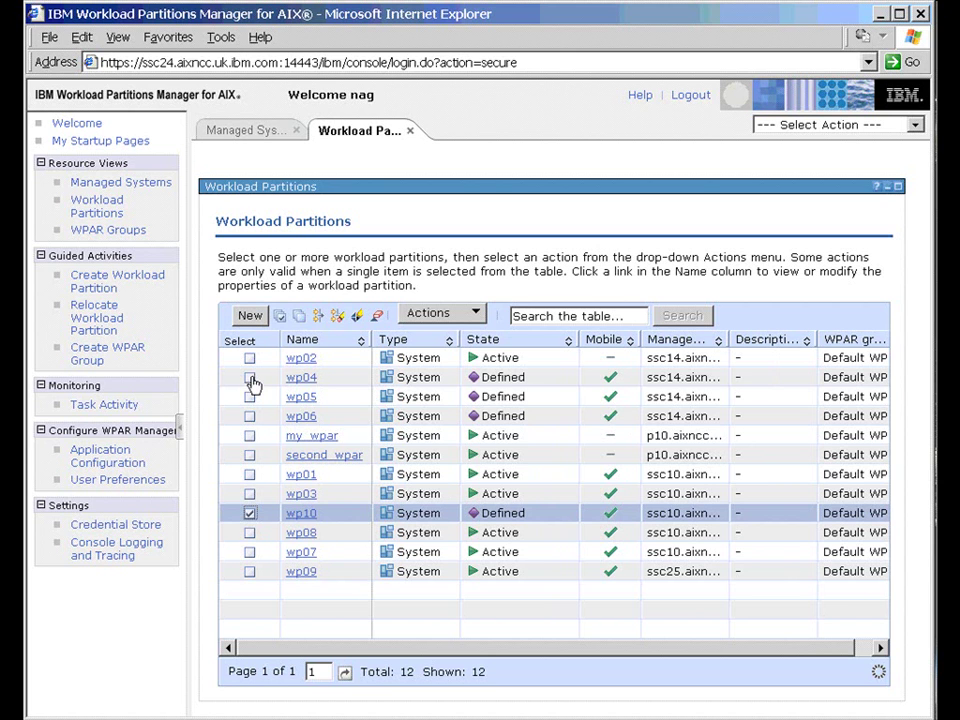
{"action": "left_click", "coordinate": [250, 379]}
{"action": "left_click", "coordinate": [251, 397]}
{"action": "left_click", "coordinate": [250, 416]}
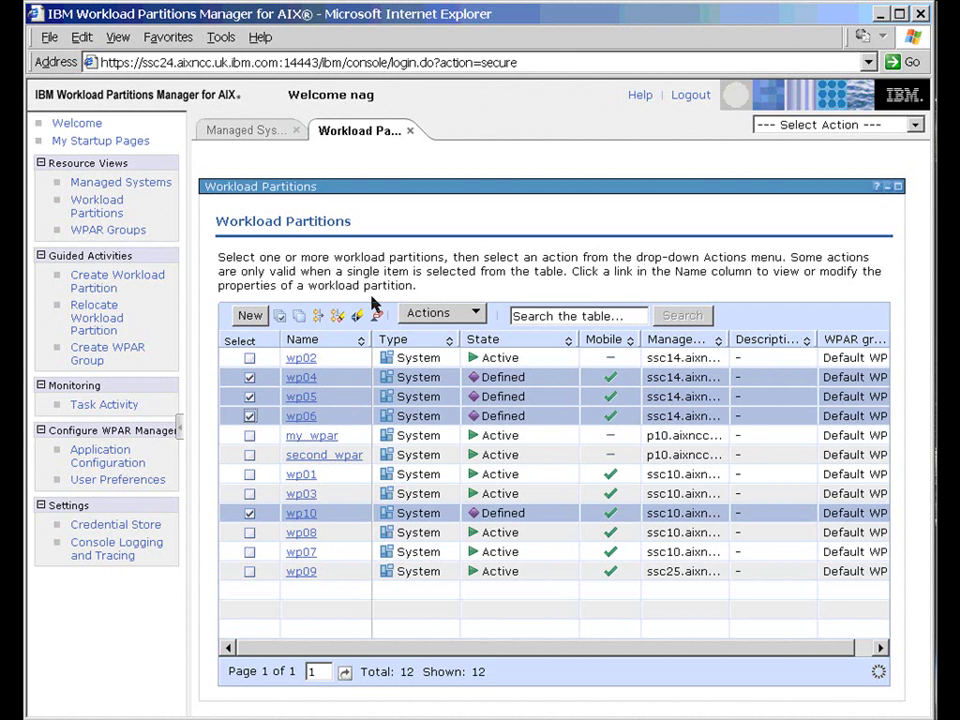
{"action": "left_click", "coordinate": [476, 316]}
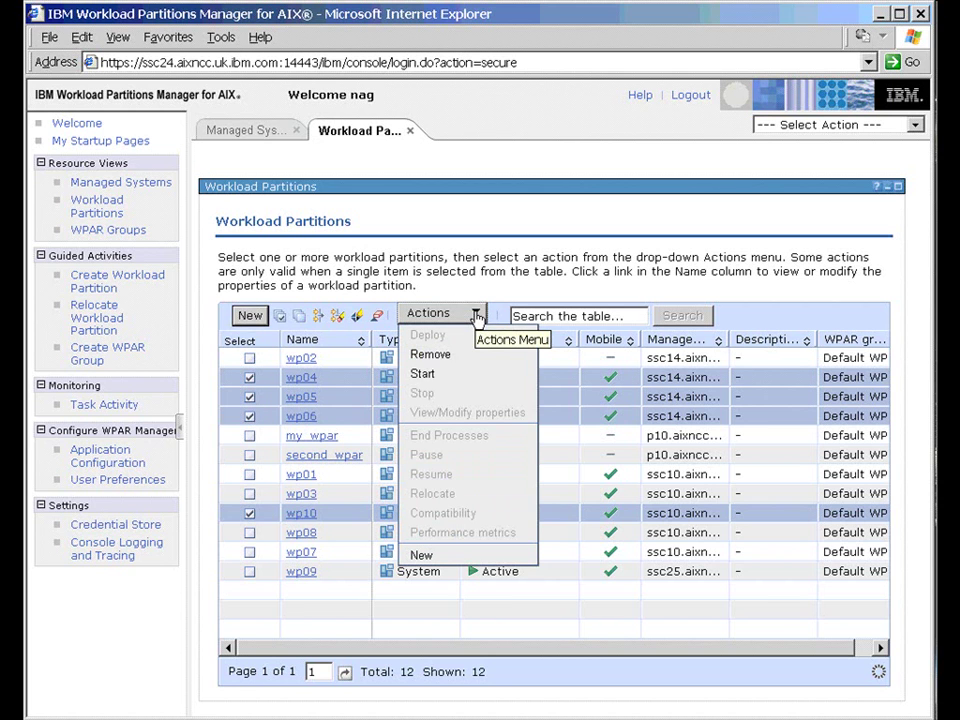
{"action": "left_click", "coordinate": [425, 376]}
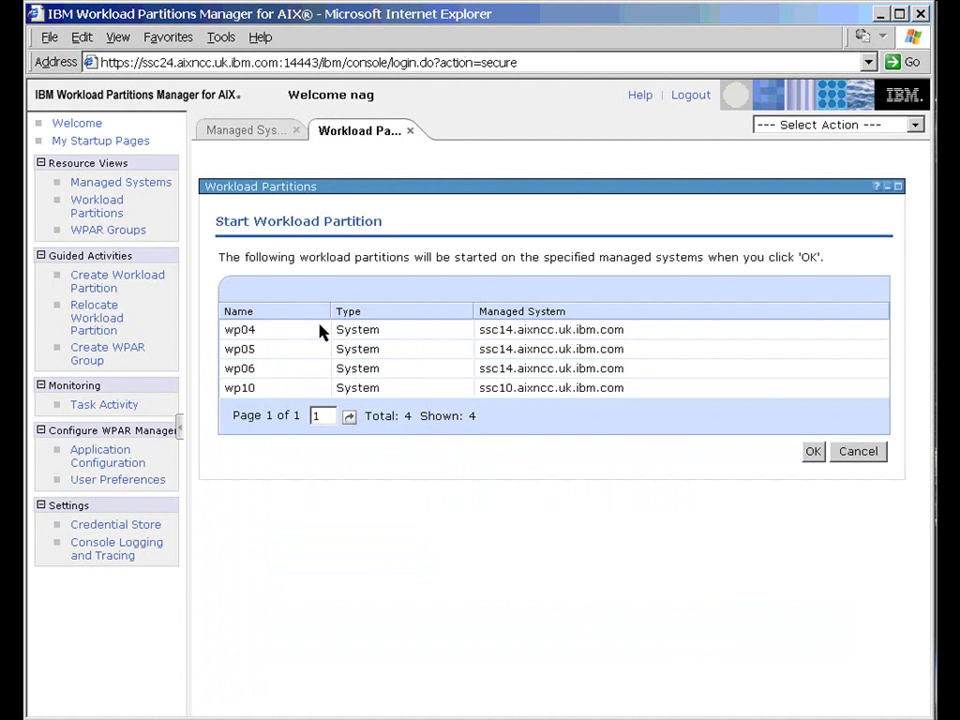
{"action": "left_click", "coordinate": [813, 452]}
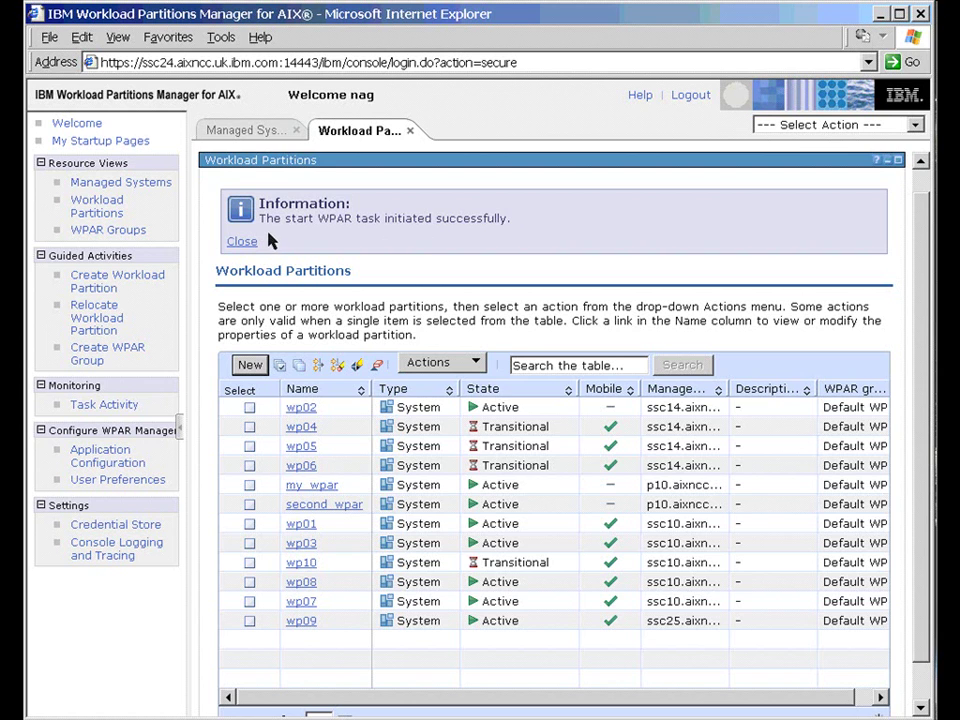
{"action": "left_click", "coordinate": [241, 243]}
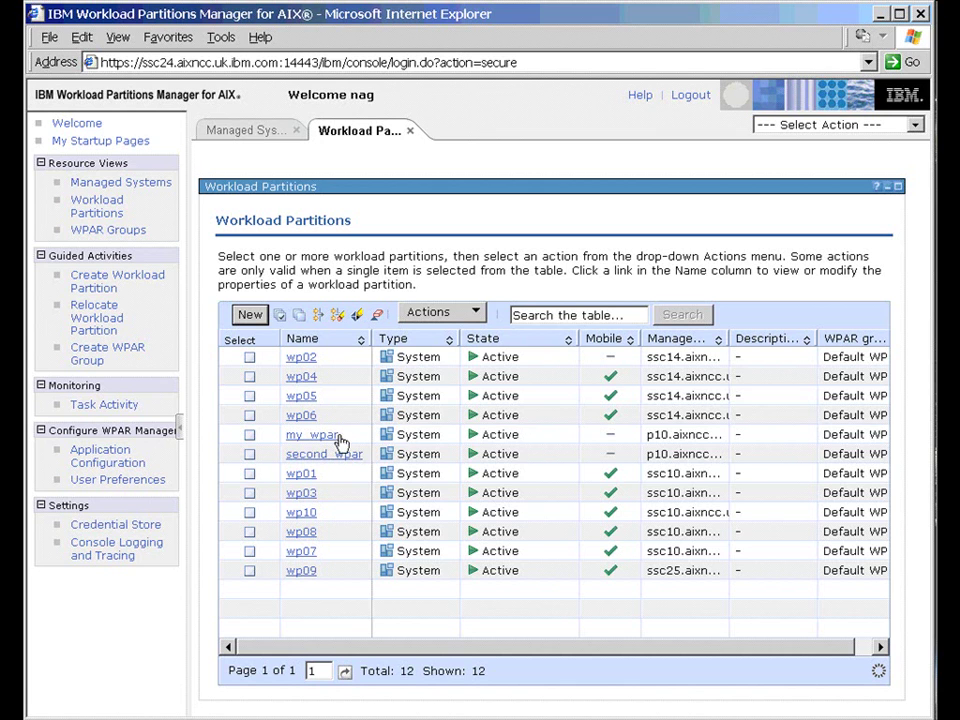
Stop the workload partitions my_wpar and second_wpar using the Hard Stop option
{"action": "left_click", "coordinate": [250, 437]}
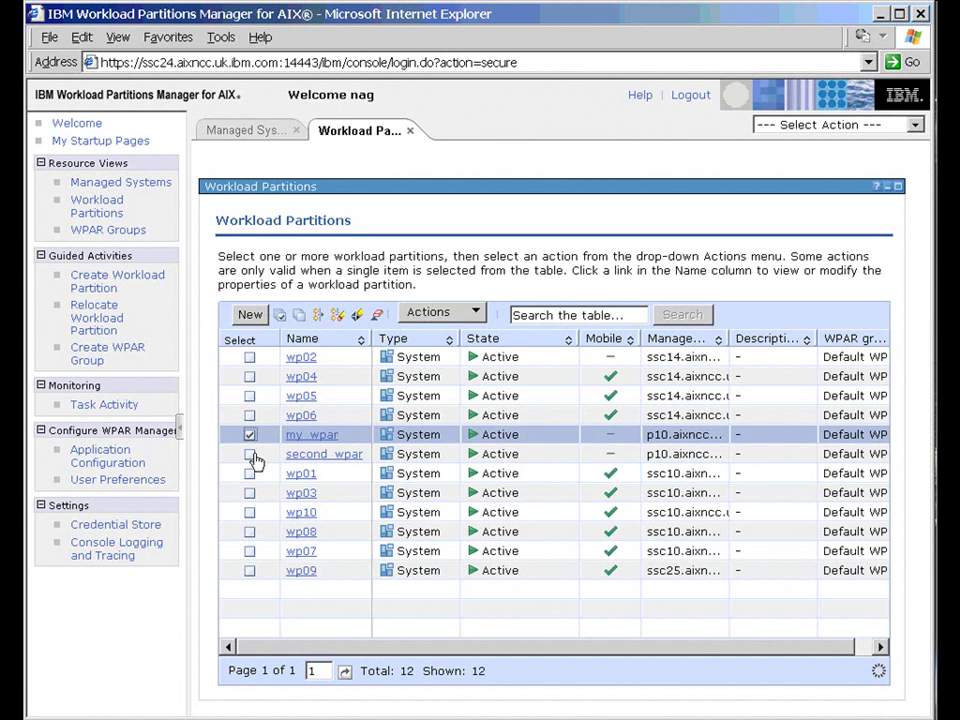
{"action": "left_click", "coordinate": [250, 457]}
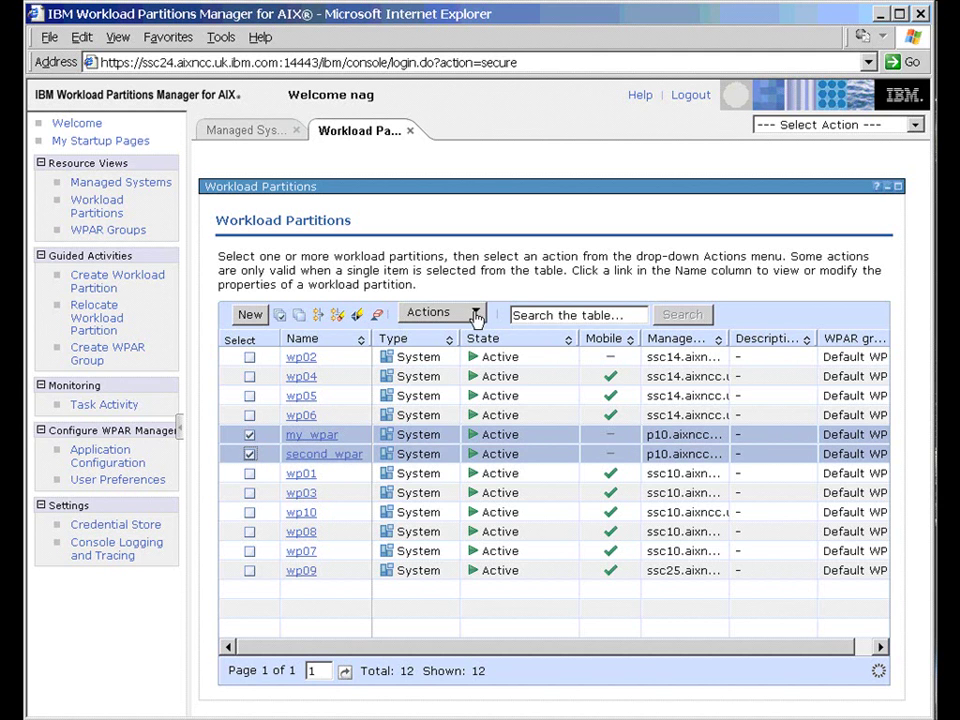
{"action": "left_click", "coordinate": [476, 314]}
{"action": "left_click", "coordinate": [422, 391]}
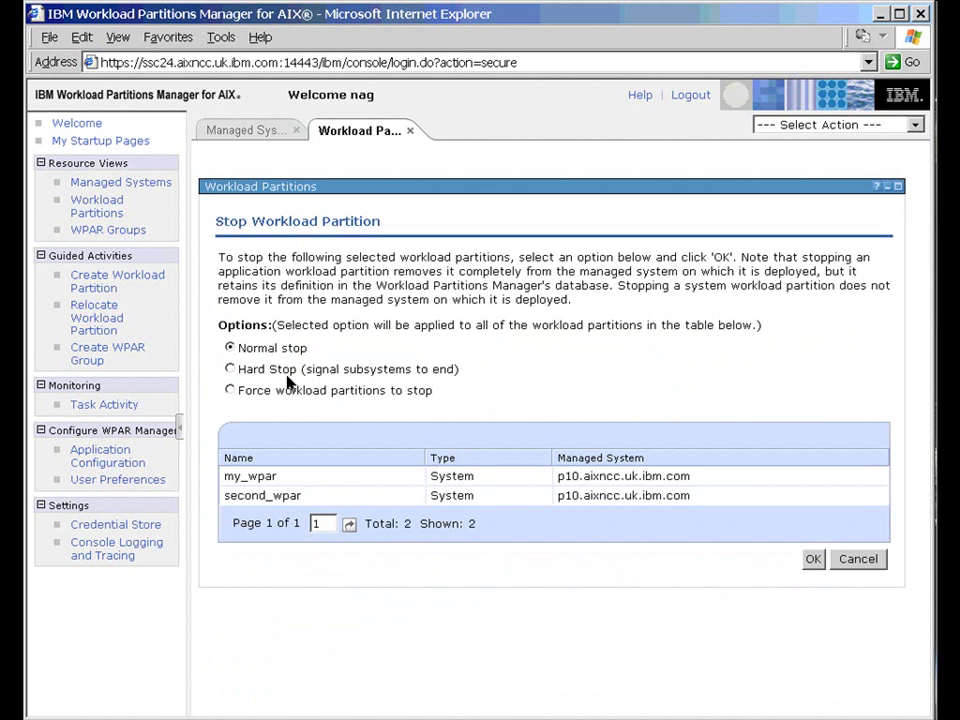
{"action": "left_click", "coordinate": [230, 369]}
{"action": "left_click", "coordinate": [818, 561]}
{"action": "left_click", "coordinate": [816, 561]}
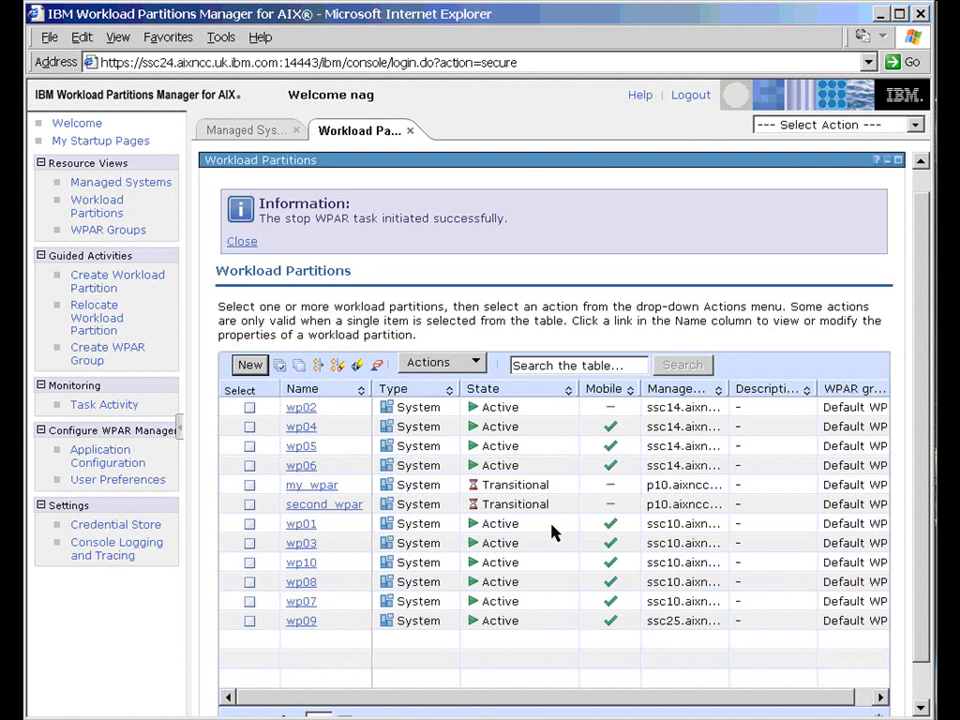
Examine the task activity for stopping second_wpar, including the stop operation's command, output and error text
{"action": "left_click", "coordinate": [101, 405]}
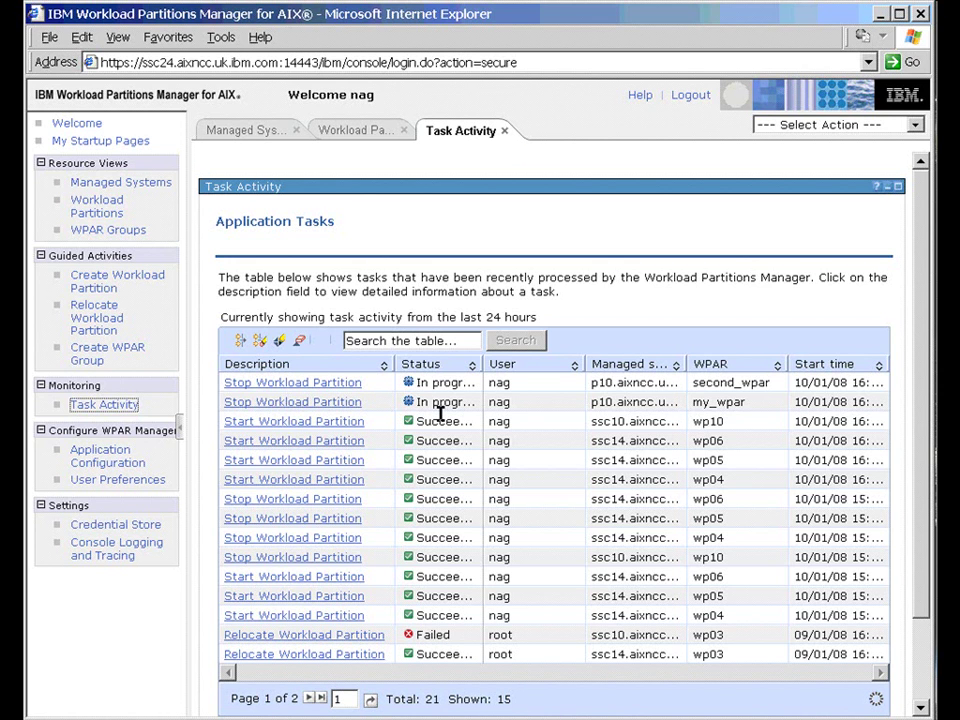
{"action": "left_click", "coordinate": [341, 386]}
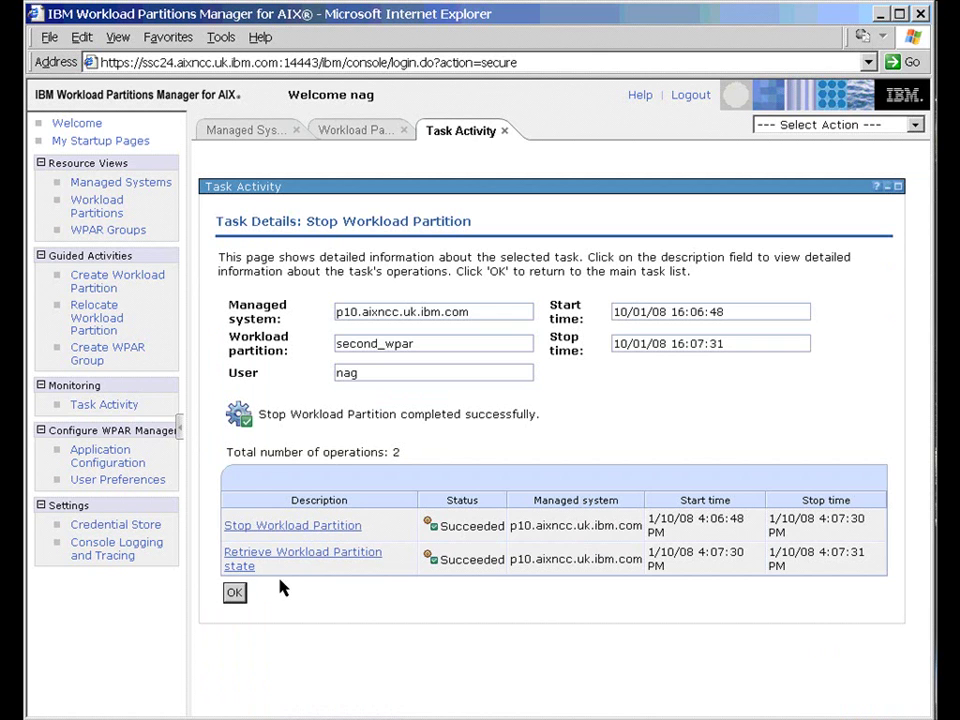
{"action": "left_click", "coordinate": [330, 527]}
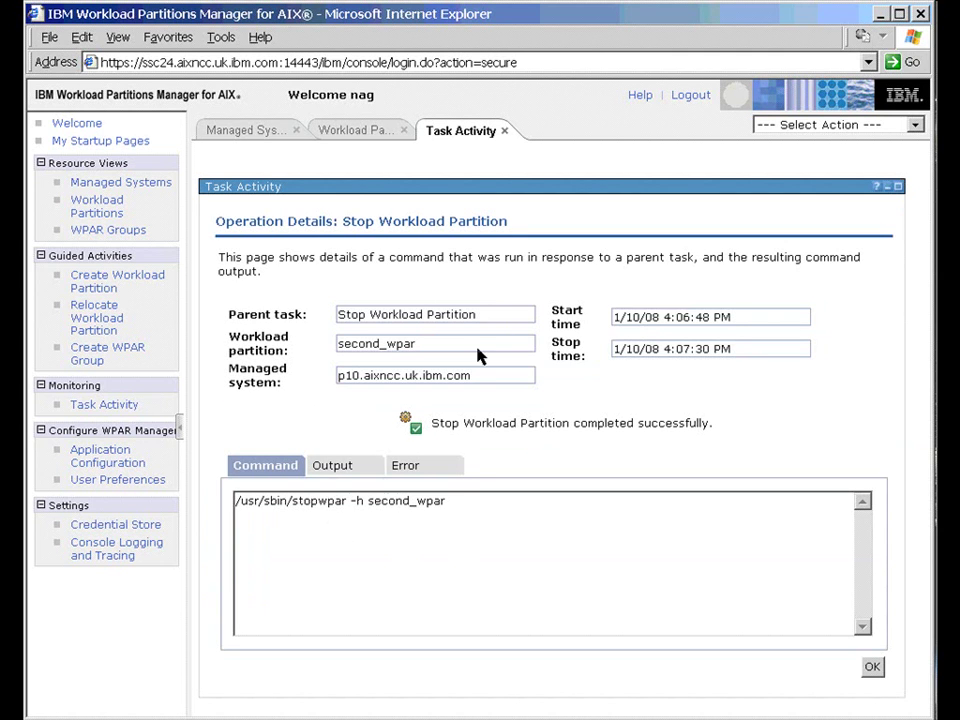
{"action": "left_click", "coordinate": [319, 400]}
{"action": "left_click", "coordinate": [336, 467]}
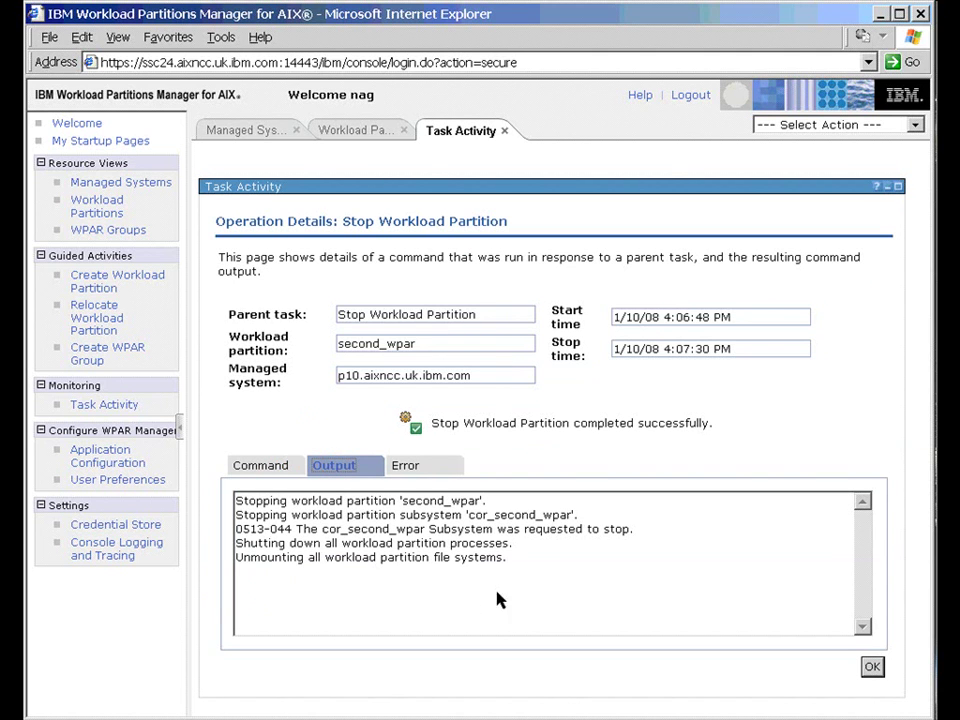
{"action": "left_click", "coordinate": [405, 466]}
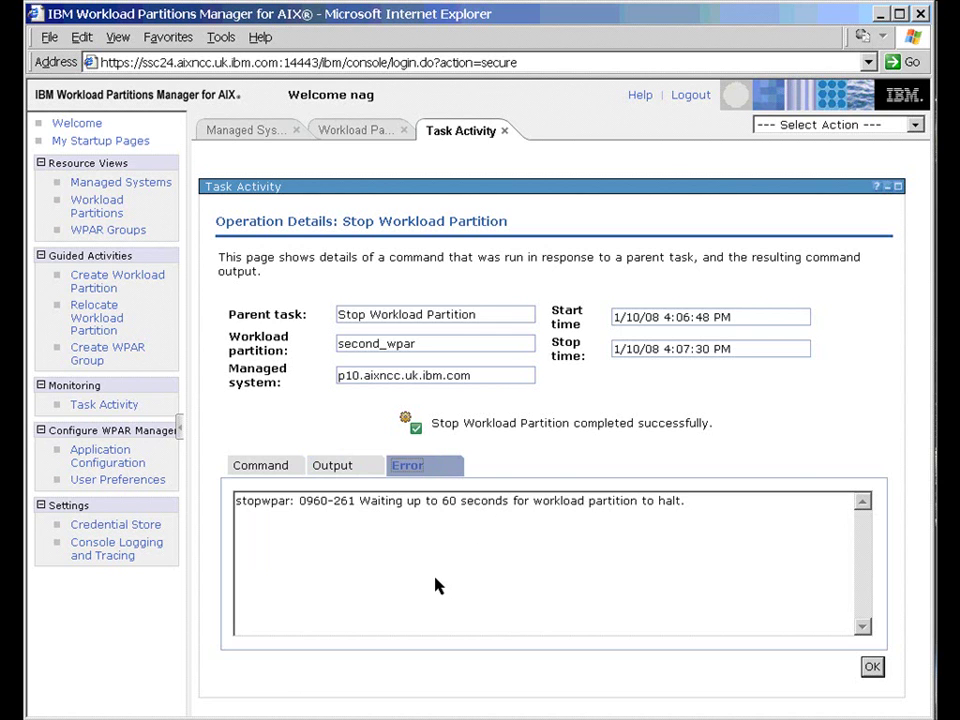
{"action": "left_click", "coordinate": [273, 470]}
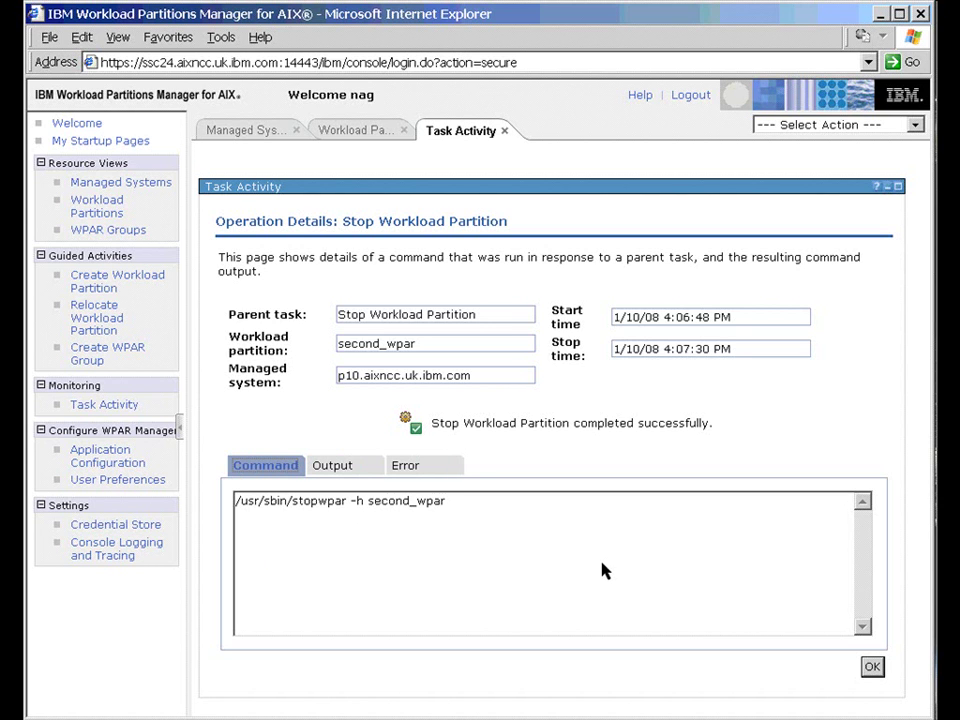
Return to the workload partitions list and sort it by name, by state, and finally by managed system
{"action": "left_click", "coordinate": [357, 131]}
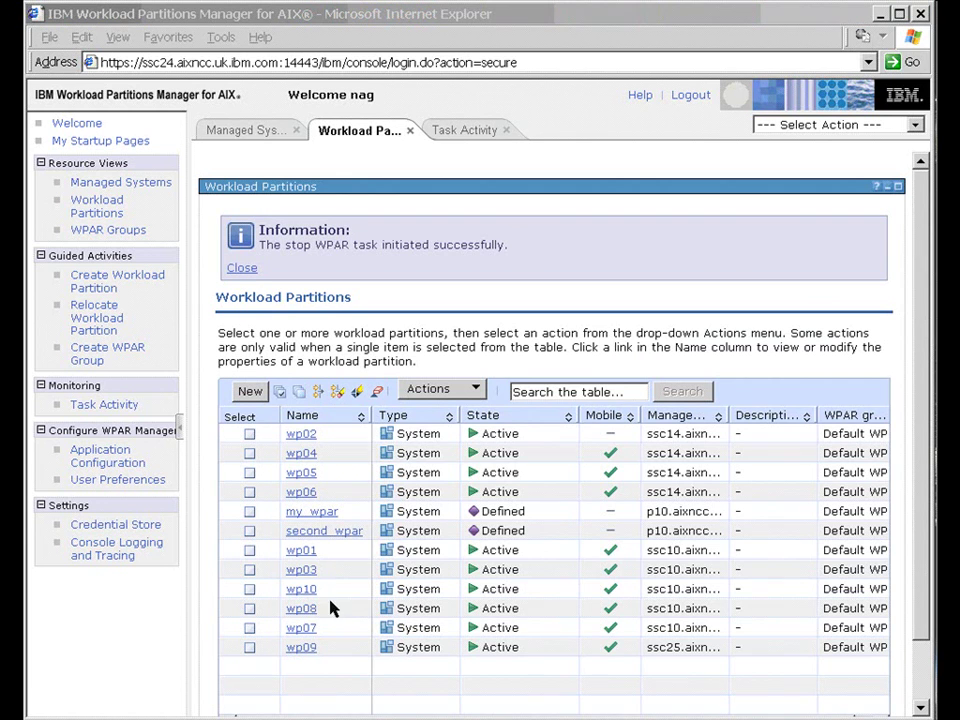
{"action": "left_click", "coordinate": [360, 416]}
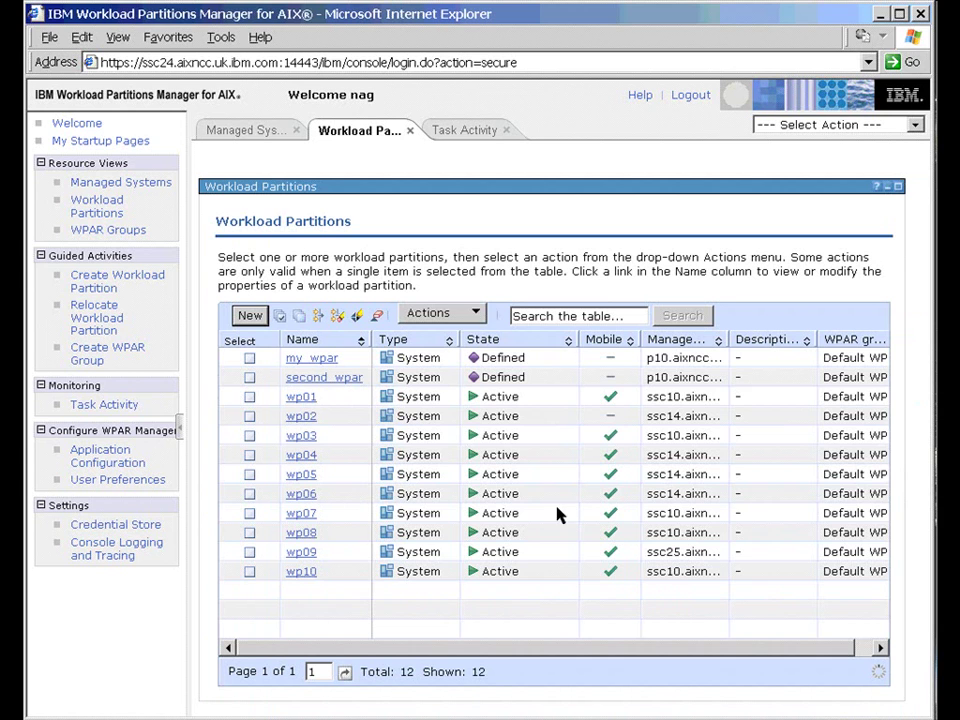
{"action": "left_click", "coordinate": [567, 340]}
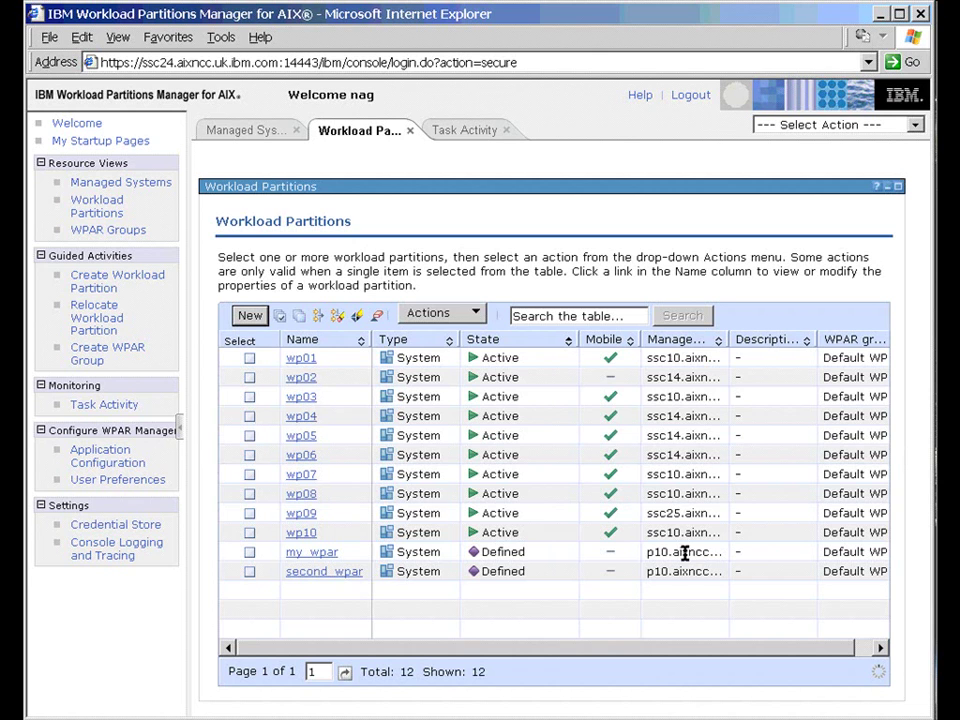
{"action": "left_click", "coordinate": [719, 341]}
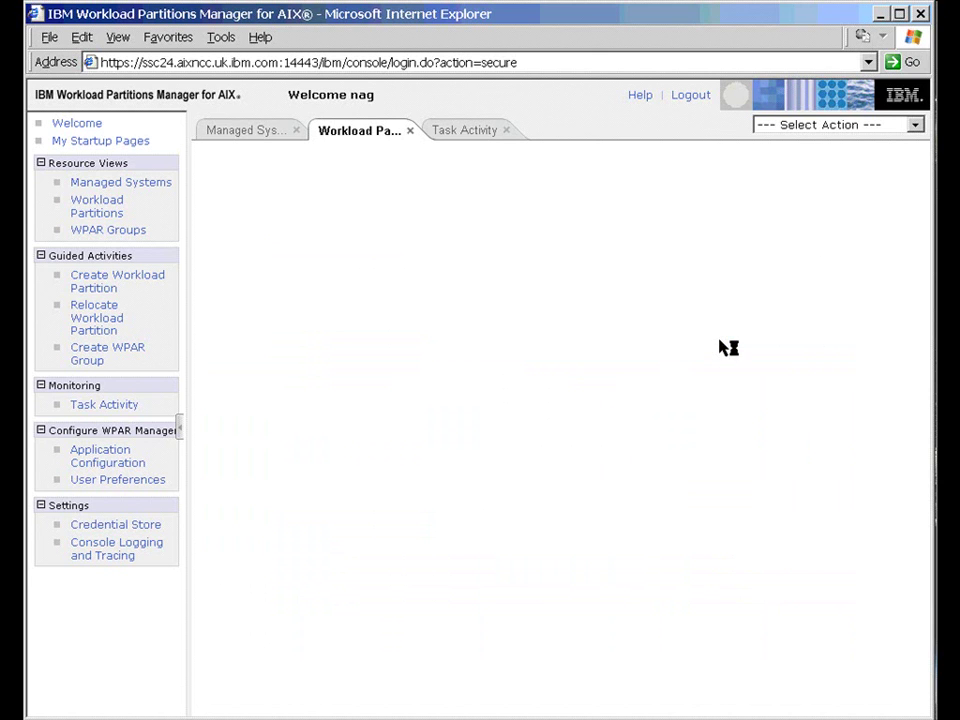